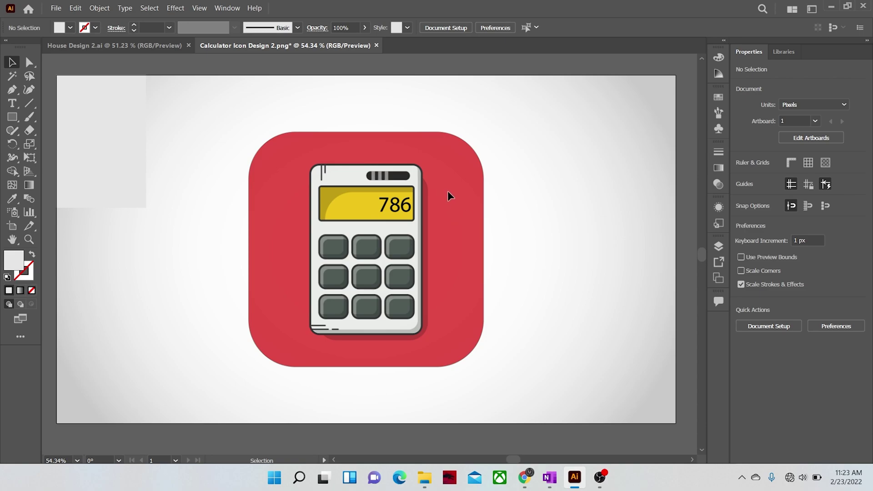
# Step: Zoom in twice on the calculator with Ctrl++, then back out to 50% with Ctrl+-
pyautogui.hotkey('ctrl', '+')
pyautogui.hotkey('ctrl', '+')
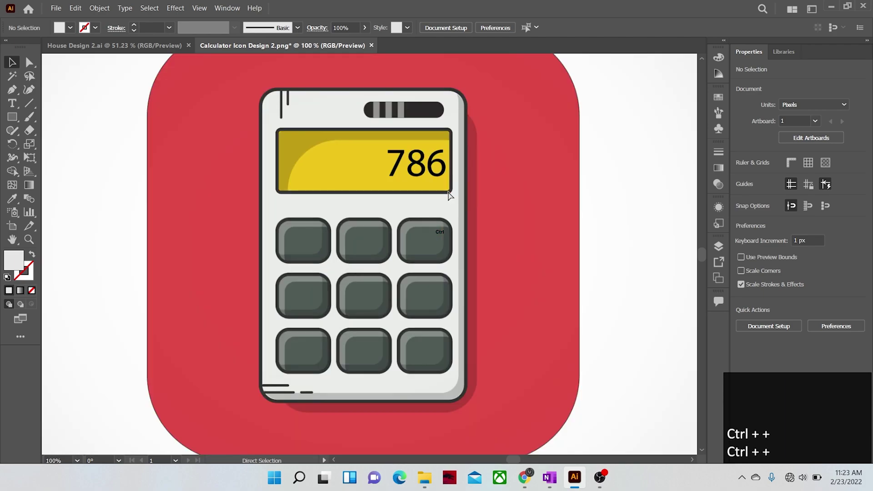
pyautogui.hotkey('ctrl', '+')
pyautogui.hotkey('ctrl', '+')
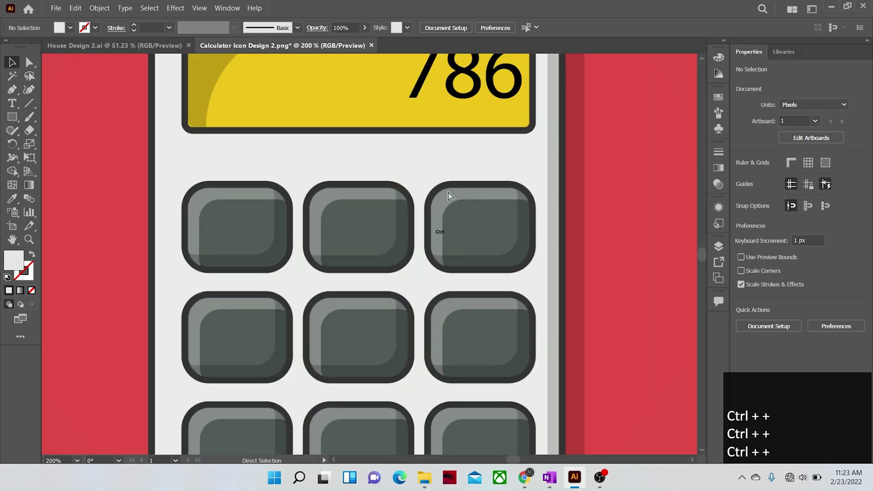
pyautogui.hotkey('ctrl', '-')
pyautogui.hotkey('ctrl', '-')
pyautogui.hotkey('ctrl', '-')
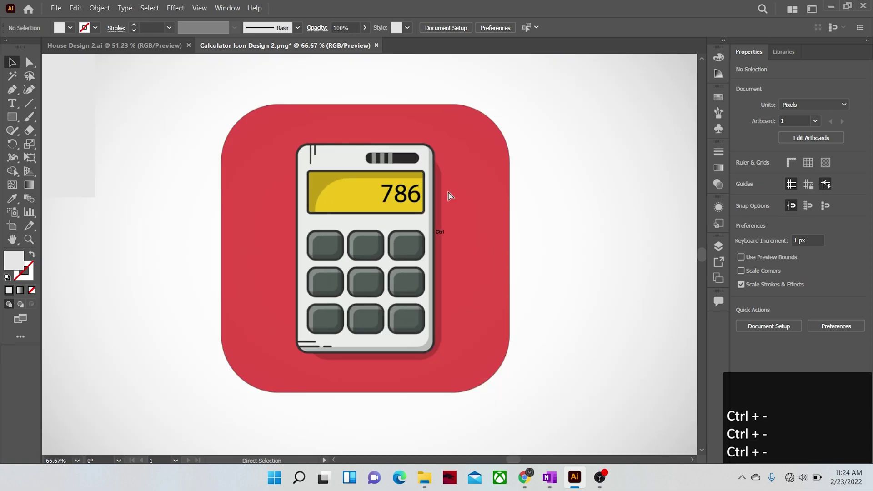
pyautogui.hotkey('ctrl', '-')
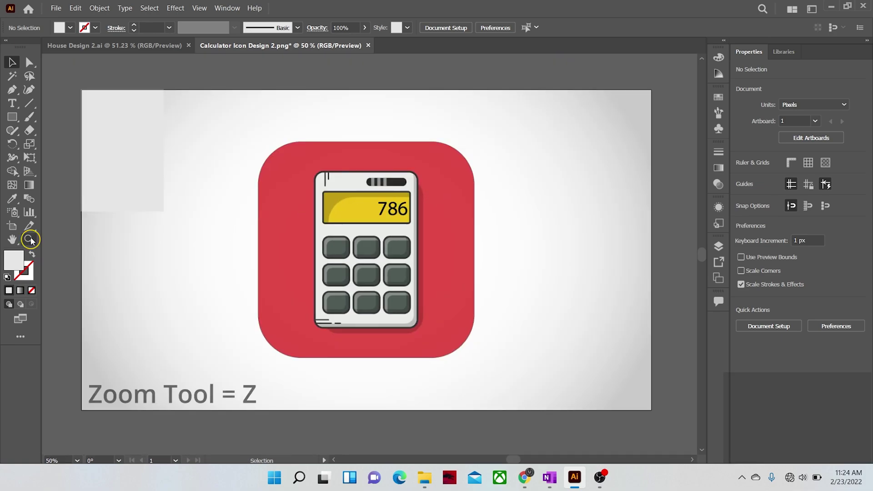
# Step: Zoom tool-click into the calculator's display digits, then Alt-click back out to the whole artboard
pyautogui.press('z')
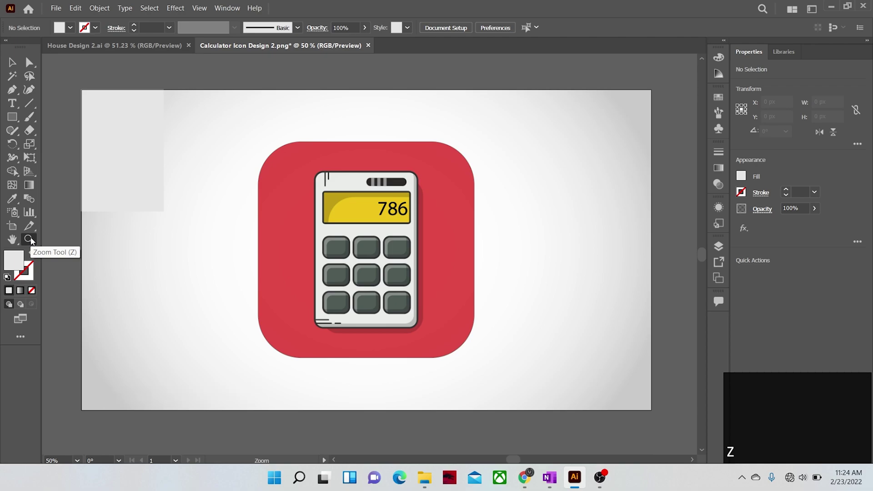
pyautogui.click(388, 212)
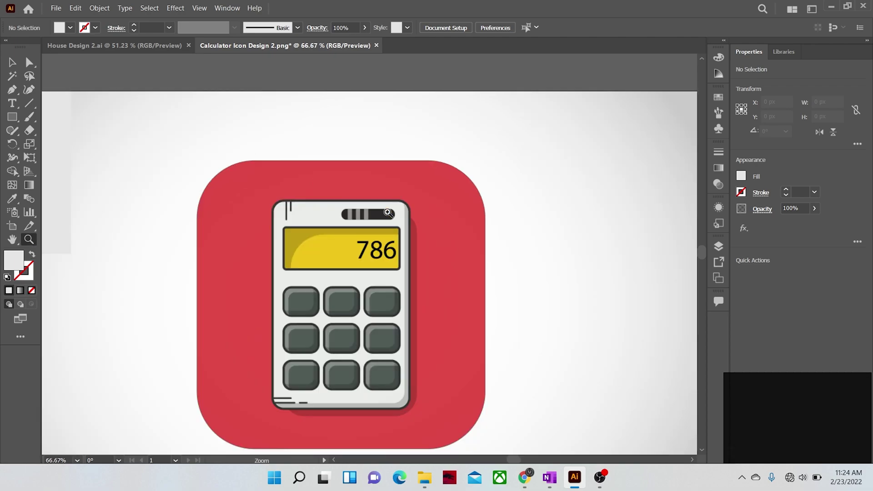
pyautogui.click(373, 253)
pyautogui.click(368, 258)
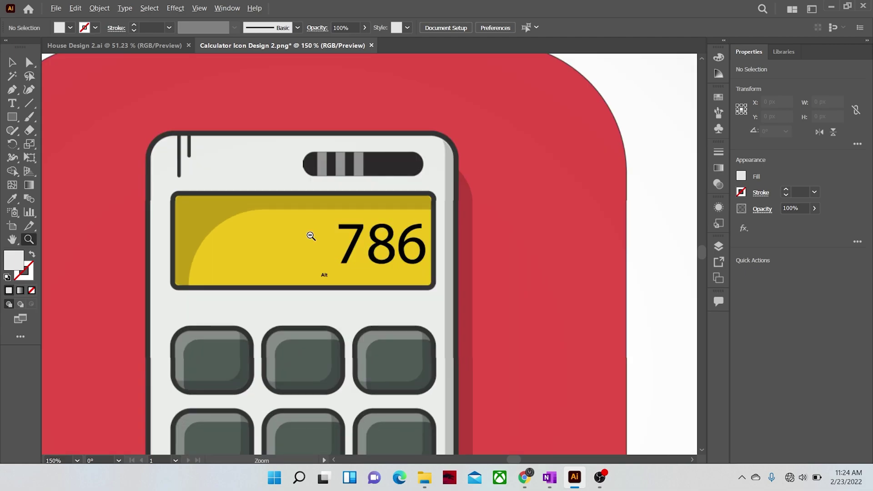
pyautogui.keyDown('alt'); pyautogui.click(308, 247); pyautogui.keyUp('alt')
pyautogui.keyDown('alt'); pyautogui.click(384, 255); pyautogui.keyUp('alt')
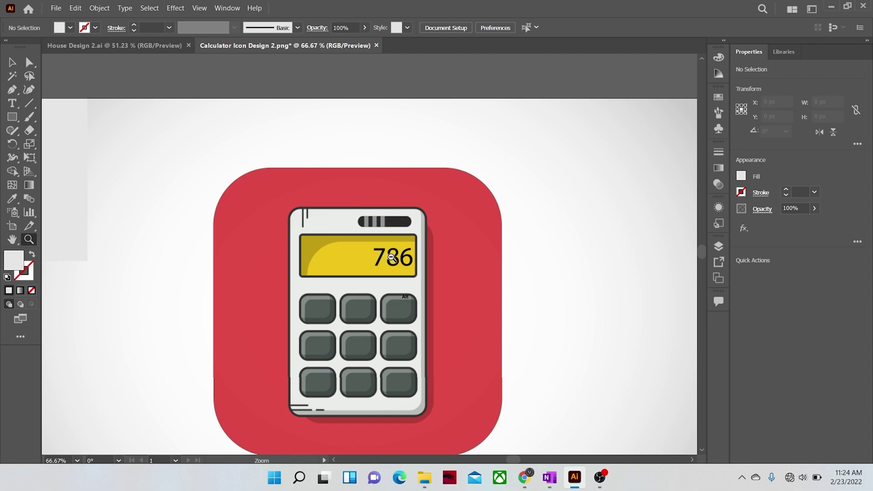
pyautogui.keyDown('alt'); pyautogui.click(391, 257); pyautogui.keyUp('alt')
pyautogui.keyDown('alt'); pyautogui.click(381, 265); pyautogui.keyUp('alt')
pyautogui.scroll(-1, 374, 271)
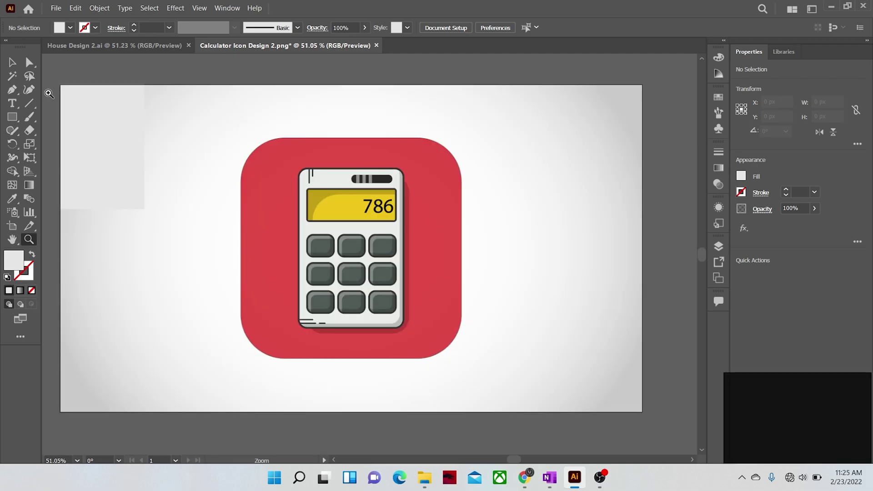
# Step: With the Pen tool active, zoom in on the calculator using temporary Ctrl+Space zoom
pyautogui.click(13, 90)
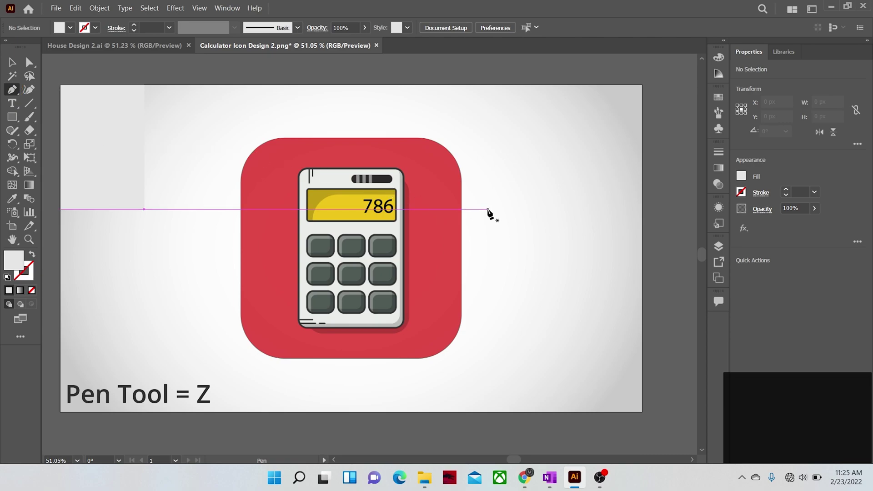
pyautogui.press('ctrl')
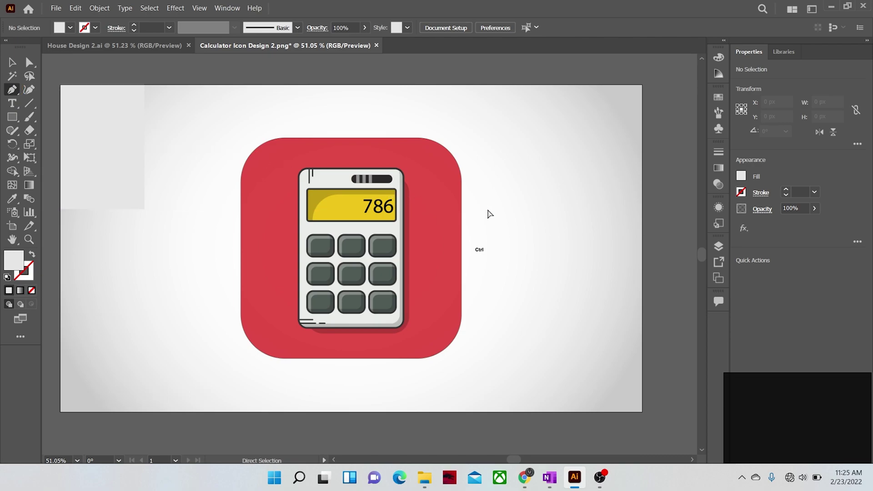
pyautogui.hotkey('ctrl', 'space')
pyautogui.click(437, 217)
pyautogui.hotkey('ctrl', 'space')
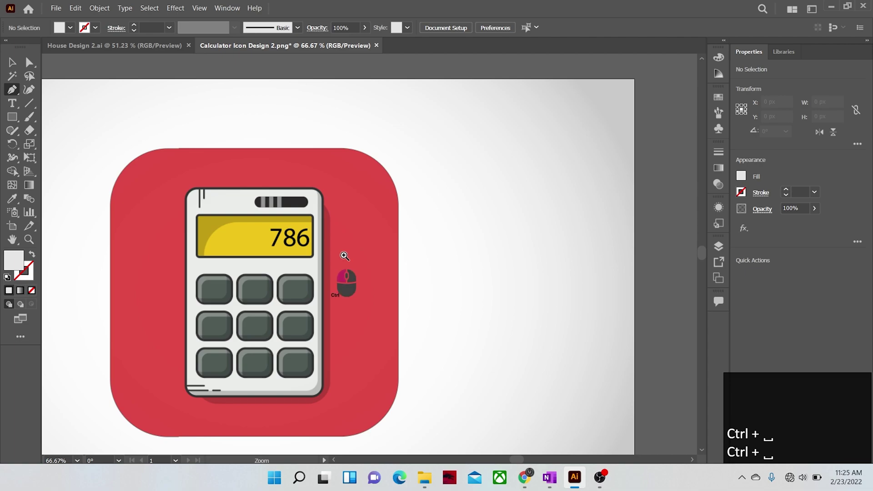
pyautogui.click(409, 226)
pyautogui.click(345, 265)
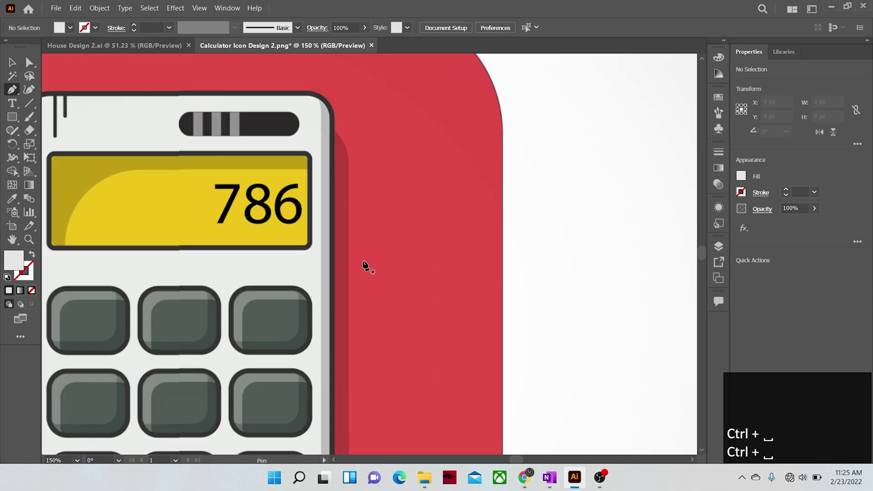
# Step: Zoom out to the whole artboard with Ctrl+Alt+Space, then pan it right and up
pyautogui.hotkey('ctrl', 'alt', 'space')
pyautogui.click(398, 257)
pyautogui.hotkey('ctrl', 'alt', 'space')
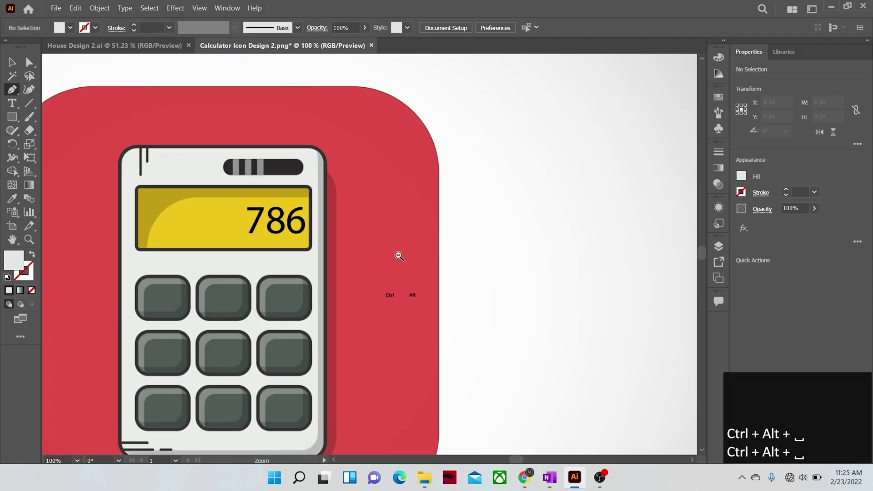
pyautogui.click(399, 256)
pyautogui.click(399, 256)
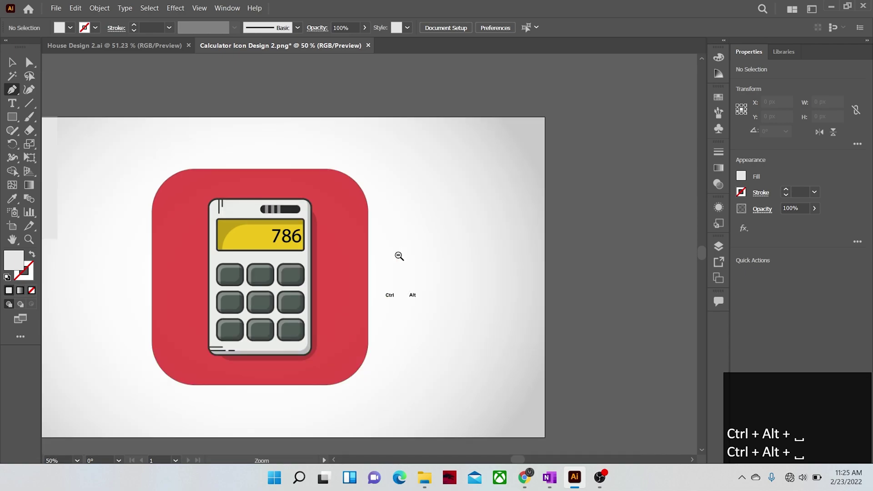
pyautogui.click(399, 256)
pyautogui.press('space')
pyautogui.moveTo(366, 259); pyautogui.dragTo(454, 237)
# Step: Scrubby-zoom deep into the calculator by dragging right with the Zoom tool
pyautogui.press('z')
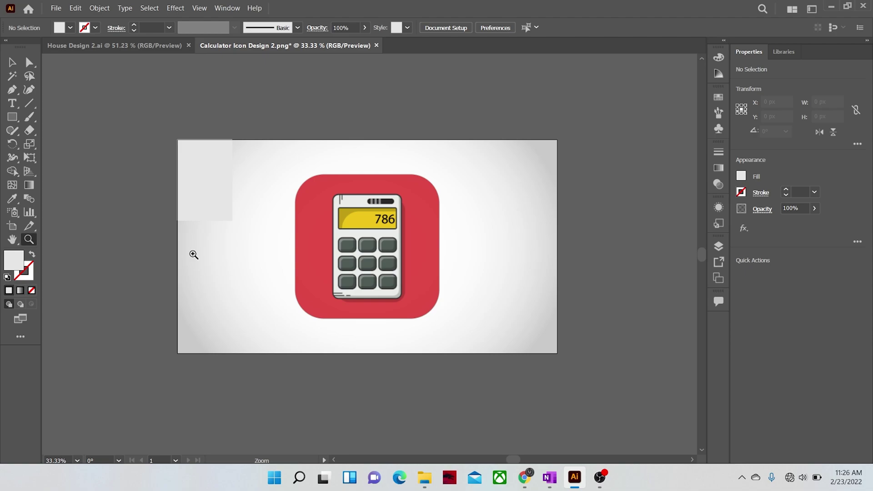
pyautogui.press('p')
pyautogui.click(28, 239)
pyautogui.moveTo(342, 255); pyautogui.dragTo(375, 232)
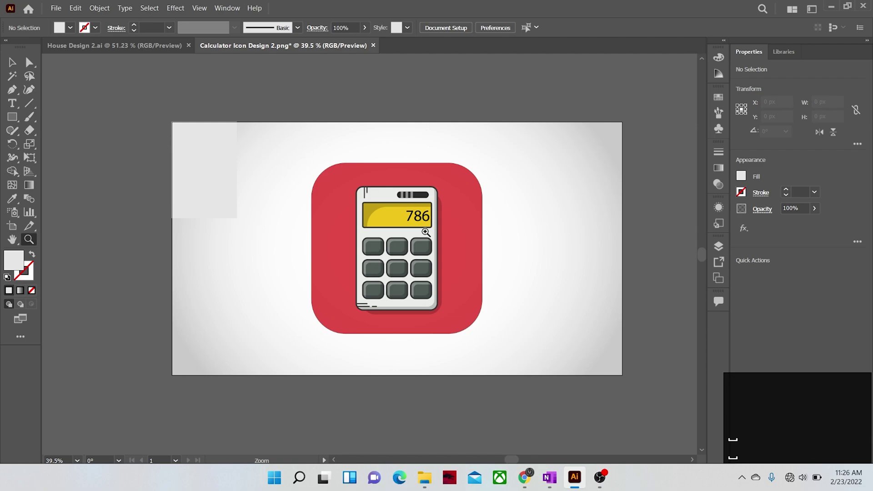
# Step: Turn off Animated Zoom in the Performance preferences and confirm with OK
pyautogui.click(75, 8)
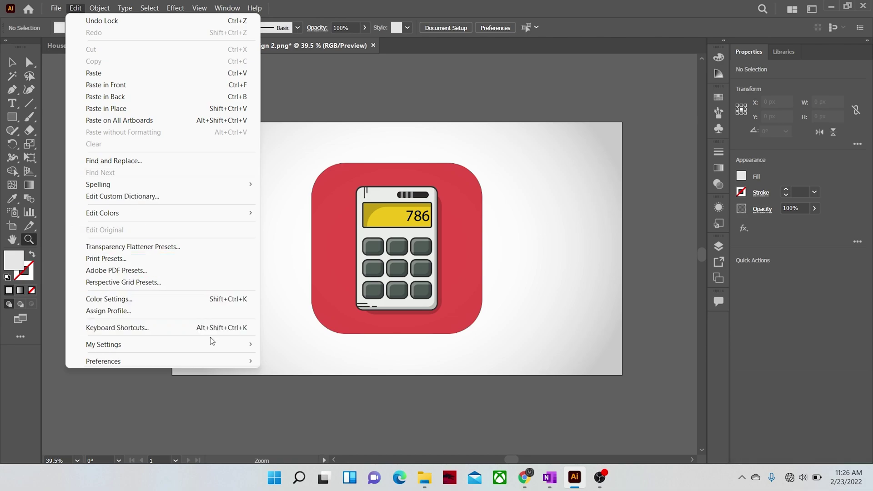
pyautogui.moveTo(252, 360)
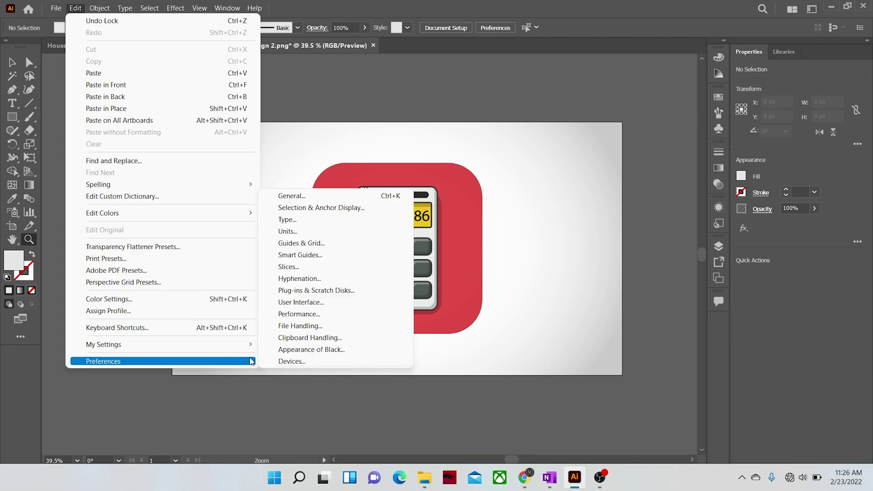
pyautogui.click(294, 314)
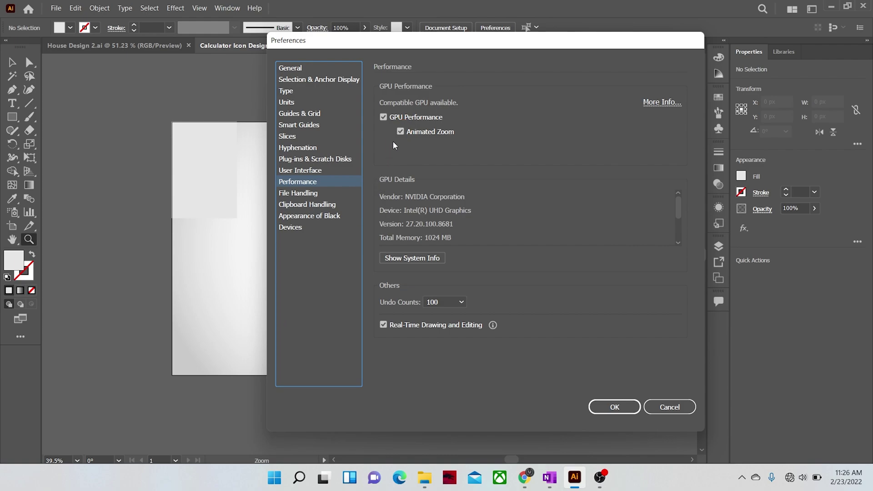
pyautogui.click(400, 132)
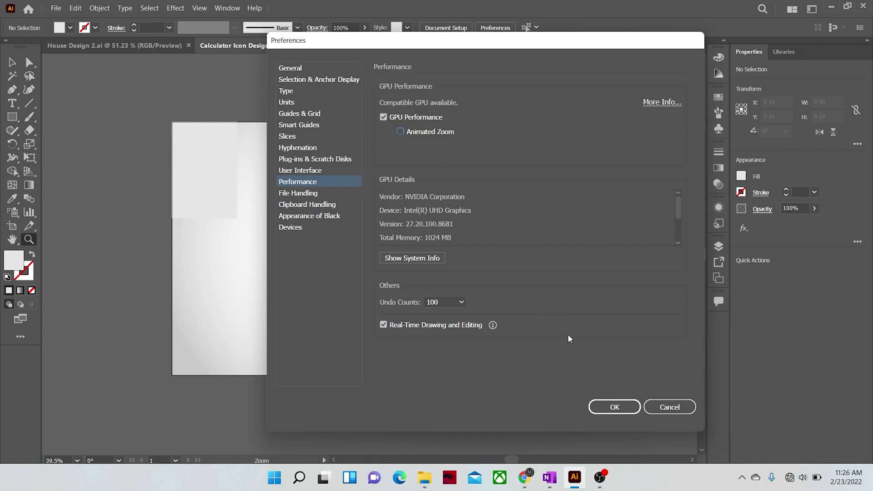
pyautogui.click(600, 409)
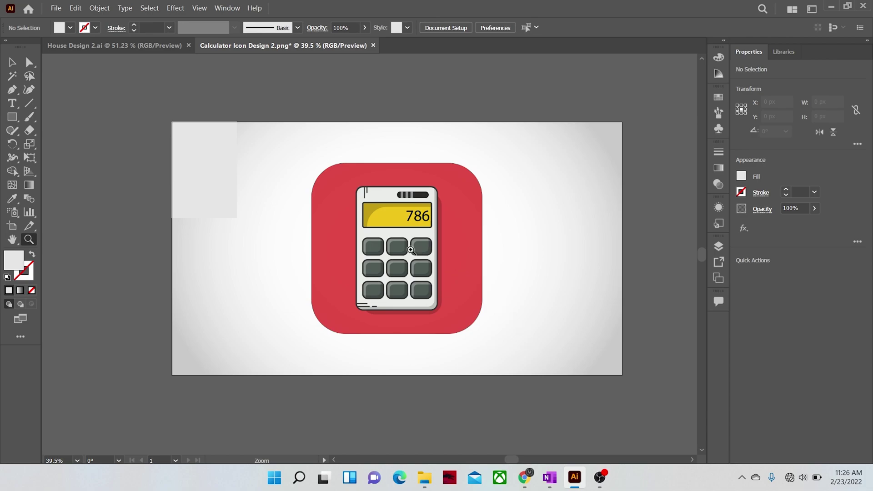
# Step: Marquee-zoom into the keypad, step back out, then marquee-zoom tightly onto the 786 digits
pyautogui.moveTo(374, 242); pyautogui.dragTo(427, 281)
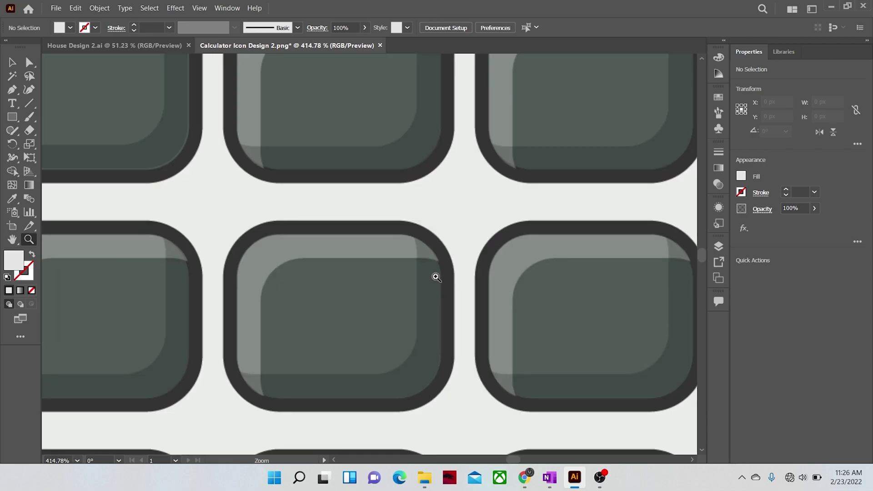
pyautogui.keyDown('alt'); pyautogui.click(437, 277); pyautogui.keyUp('alt')
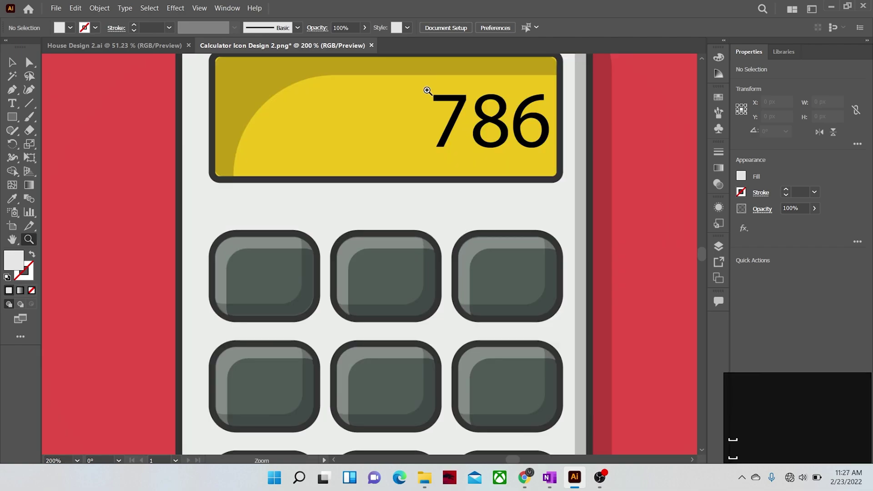
pyautogui.moveTo(428, 91); pyautogui.dragTo(556, 163)
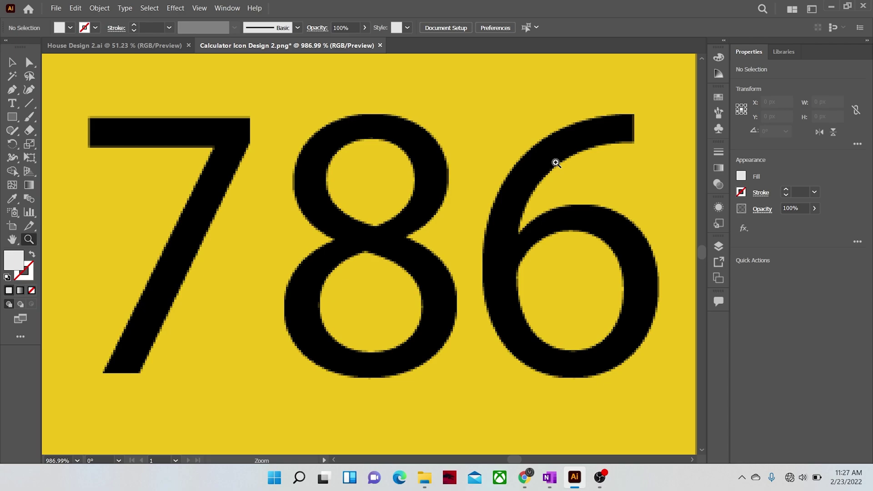
# Step: Zoom out step by step through 100% and 66.67% to 50%, showing the whole icon
pyautogui.keyDown('alt'); pyautogui.click(409, 204); pyautogui.keyUp('alt')
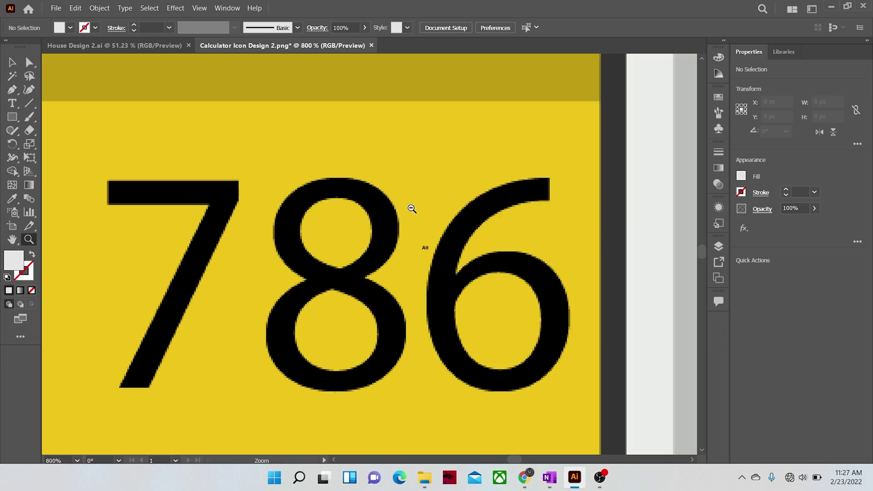
pyautogui.keyDown('alt'); pyautogui.click(345, 258); pyautogui.keyUp('alt')
pyautogui.keyDown('alt'); pyautogui.click(338, 279); pyautogui.keyUp('alt')
pyautogui.keyDown('alt'); pyautogui.click(313, 291); pyautogui.keyUp('alt')
pyautogui.keyDown('alt'); pyautogui.click(288, 302); pyautogui.keyUp('alt')
pyautogui.keyDown('alt'); pyautogui.click(289, 302); pyautogui.keyUp('alt')
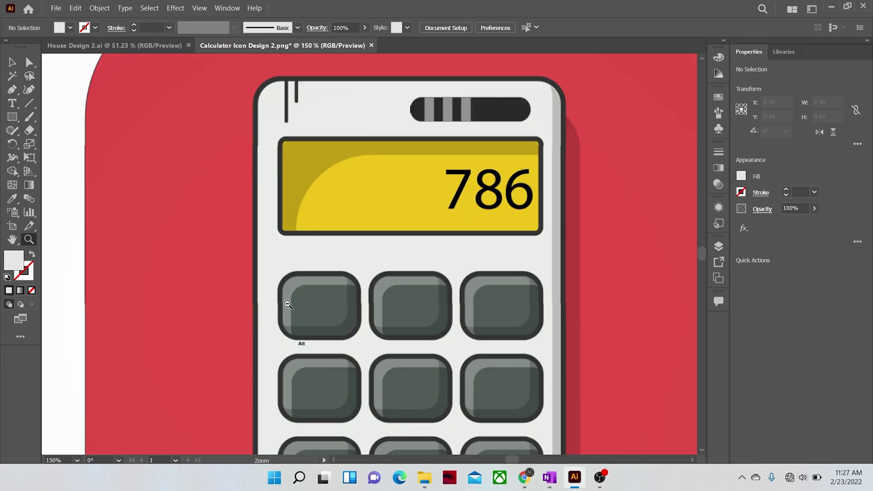
pyautogui.keyDown('alt'); pyautogui.click(358, 328); pyautogui.keyUp('alt')
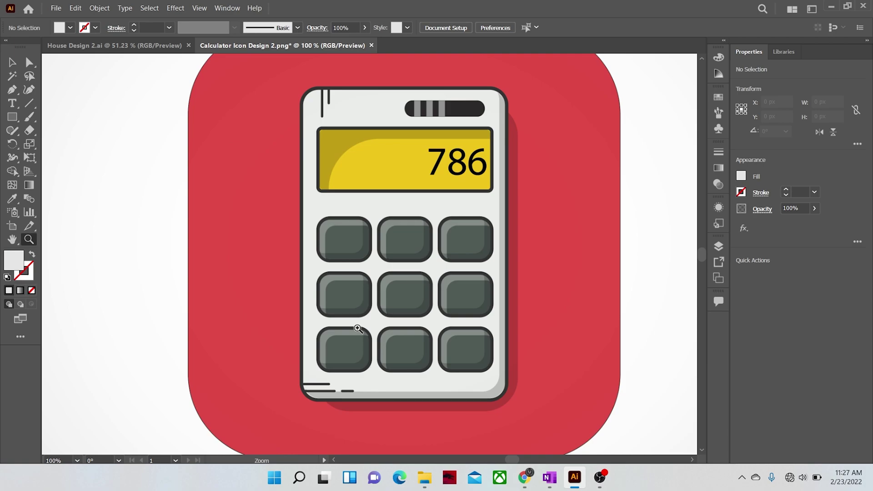
pyautogui.keyDown('alt'); pyautogui.click(381, 324); pyautogui.keyUp('alt')
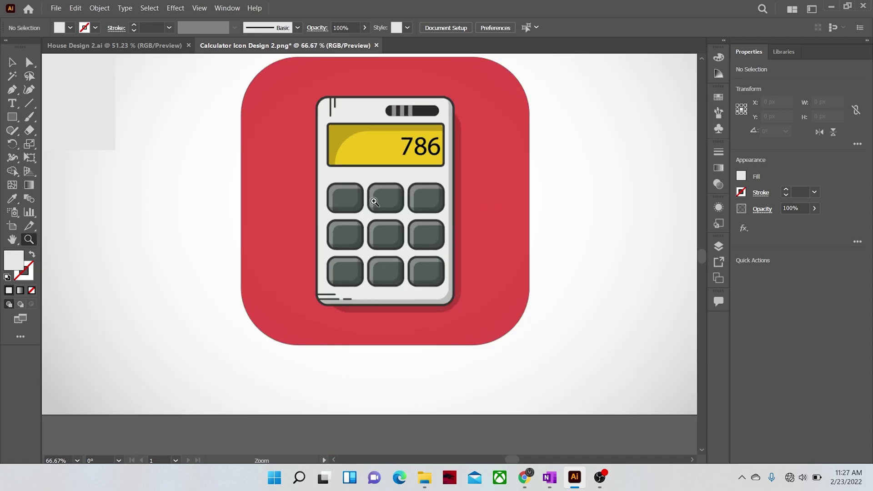
pyautogui.keyDown('alt'); pyautogui.click(392, 234); pyautogui.keyUp('alt')
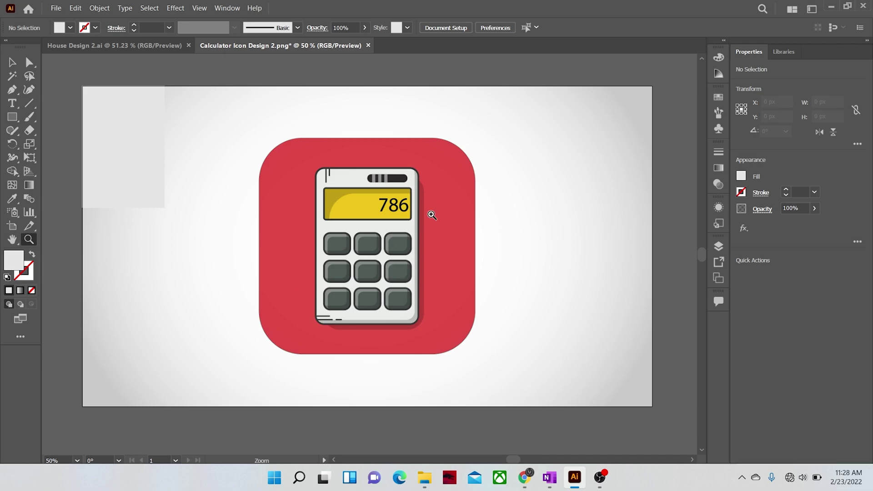
# Step: Drag the artboard right, left, up and around with the Hand tool, finally recentring the icon
pyautogui.click(13, 242)
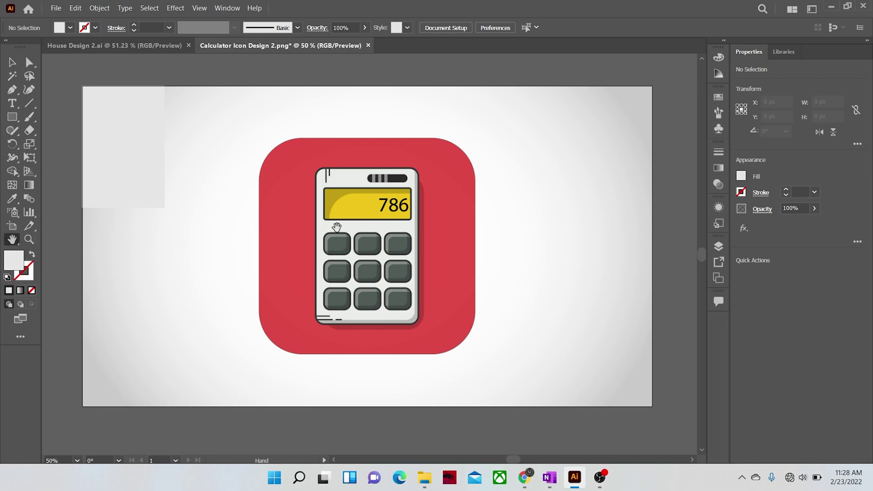
pyautogui.click(270, 226)
pyautogui.moveTo(270, 226); pyautogui.dragTo(491, 251)
pyautogui.moveTo(651, 174); pyautogui.dragTo(287, 300)
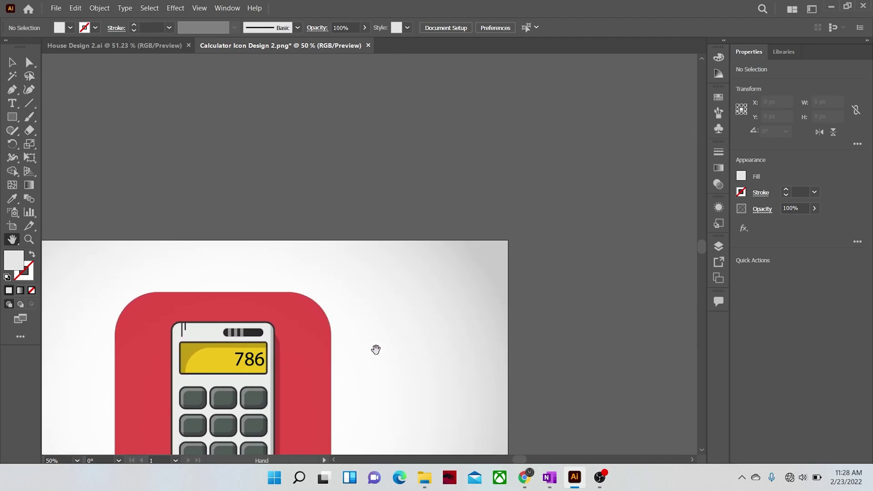
pyautogui.moveTo(468, 437); pyautogui.dragTo(438, 204)
pyautogui.moveTo(68, 294); pyautogui.dragTo(446, 168)
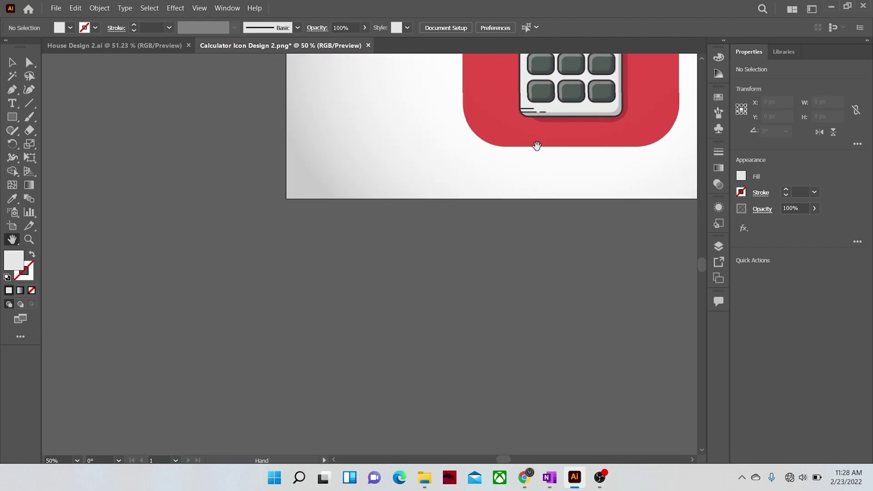
pyautogui.moveTo(564, 104); pyautogui.dragTo(353, 334)
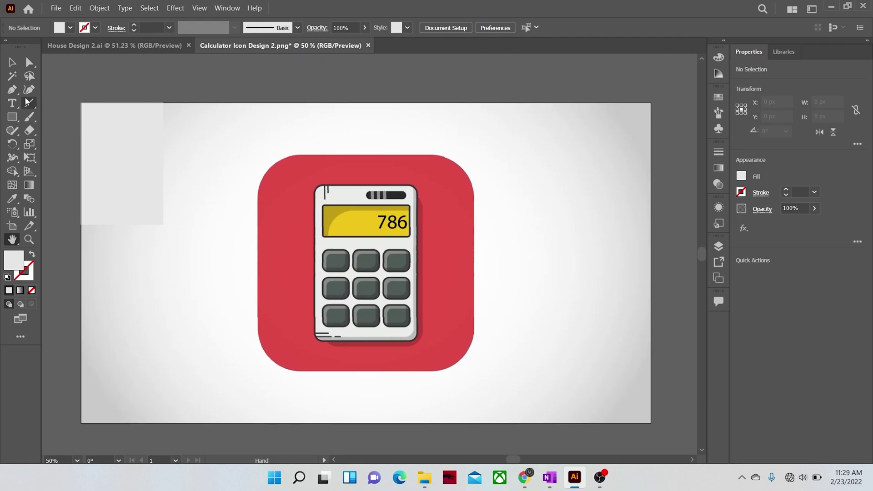
# Step: With the Pen tool active, pan the artboard in several directions via Spacebar, ending centred
pyautogui.click(12, 90)
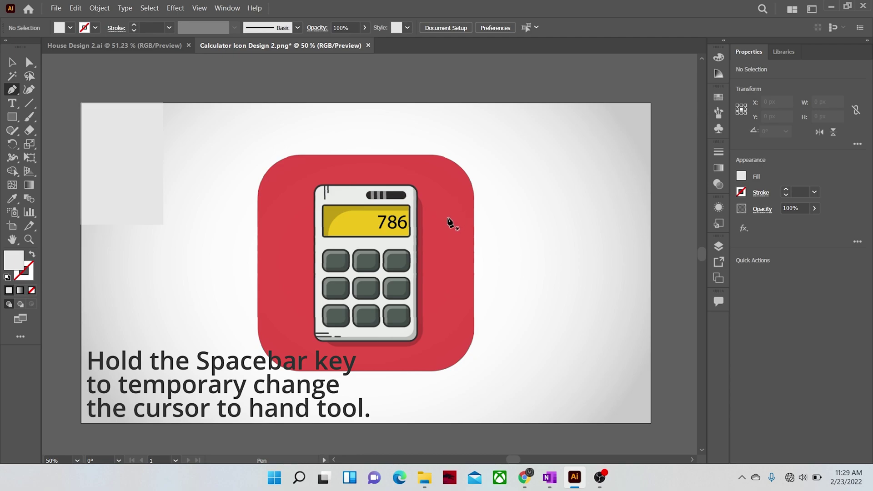
pyautogui.press('space')
pyautogui.moveTo(449, 223); pyautogui.dragTo(558, 218)
pyautogui.moveTo(359, 331); pyautogui.dragTo(235, 367)
pyautogui.moveTo(452, 230); pyautogui.dragTo(473, 216)
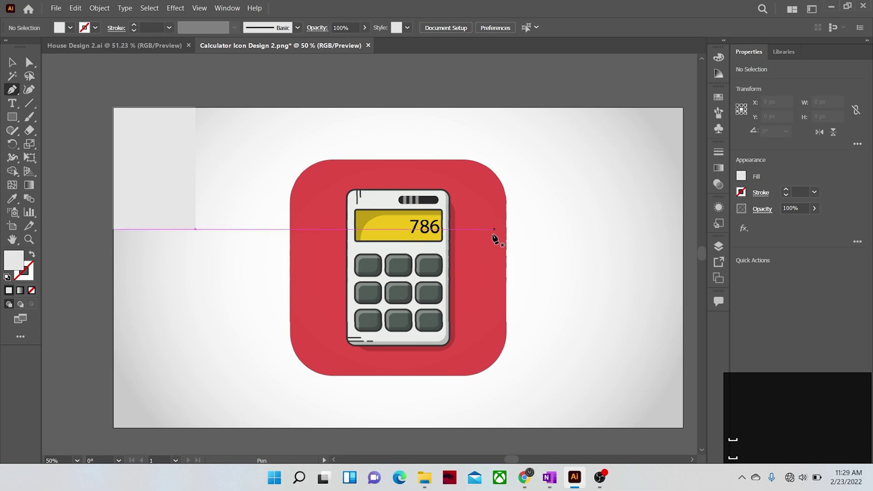
pyautogui.press('space')
pyautogui.click(477, 218)
pyautogui.moveTo(476, 219)
pyautogui.mouseDown()
pyautogui.moveTo(479, 205)
pyautogui.moveTo(444, 239)
pyautogui.moveTo(439, 210)
pyautogui.moveTo(474, 216)
pyautogui.mouseUp()
pyautogui.moveTo(476, 217)
pyautogui.mouseDown()
pyautogui.moveTo(479, 205)
pyautogui.moveTo(460, 220)
pyautogui.mouseUp()
# Step: Zoom in on the 786 display to 200%, then fit the artboard in the window
pyautogui.click(29, 239)
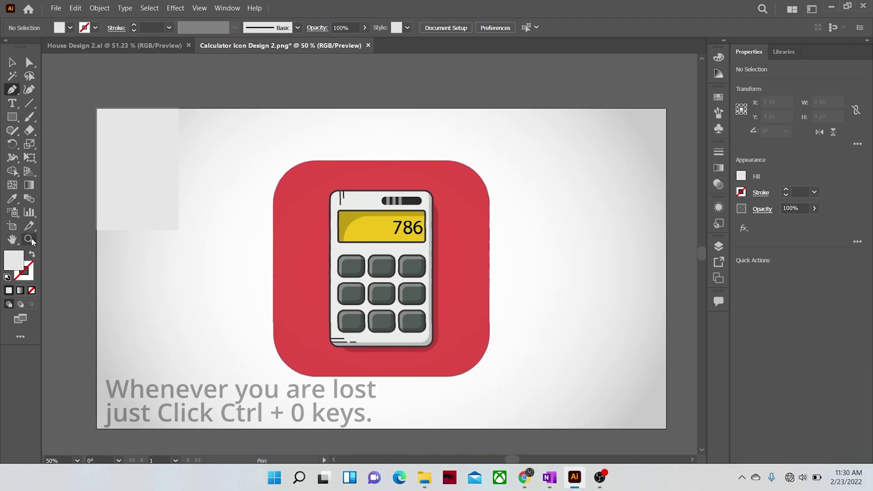
pyautogui.click(392, 270)
pyautogui.click(392, 270)
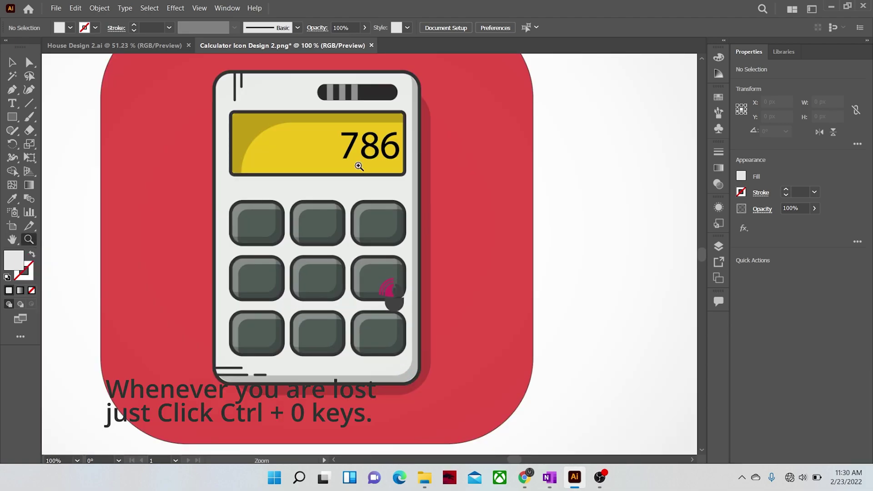
pyautogui.click(357, 169)
pyautogui.click(321, 172)
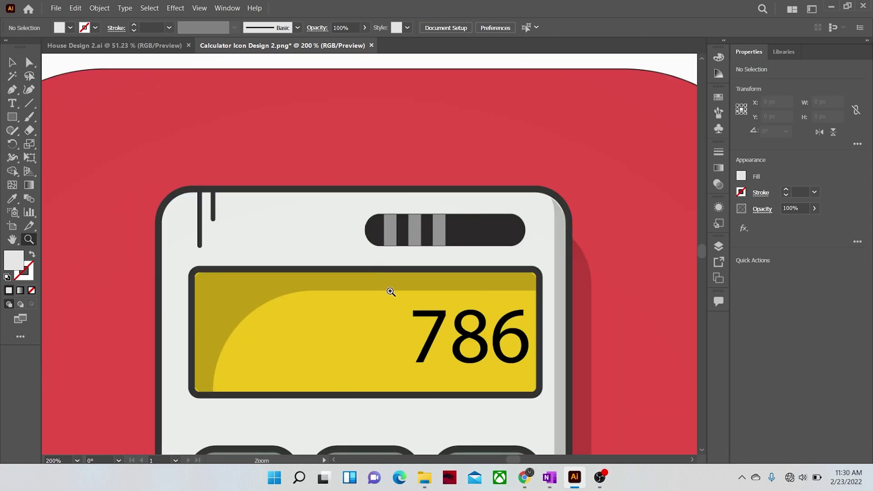
pyautogui.hotkey('ctrl', '0')
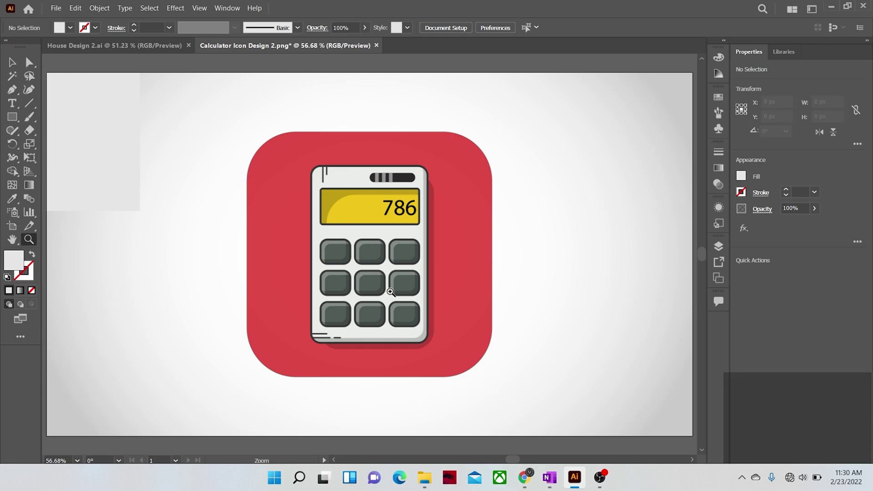
# Step: Zoom out to 14.77%, then fit the artboard back into the window
pyautogui.keyDown('alt'); pyautogui.click(477, 256); pyautogui.keyUp('alt')
pyautogui.keyDown('alt'); pyautogui.click(318, 265); pyautogui.keyUp('alt')
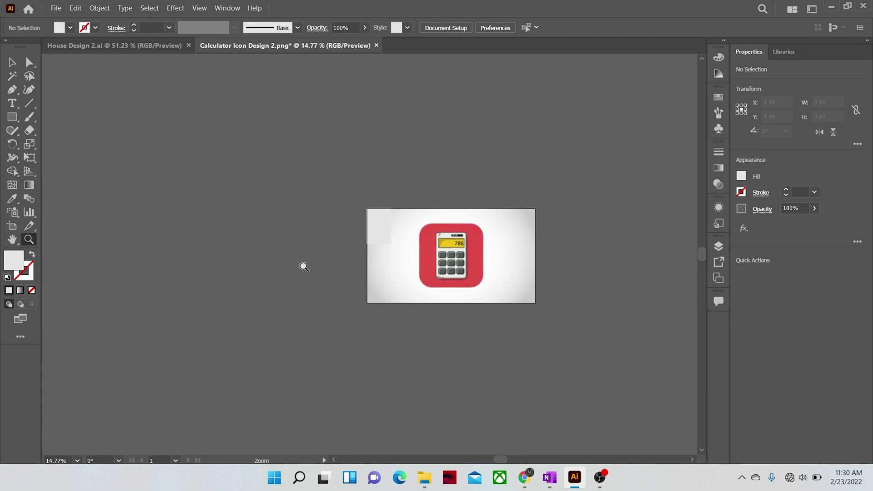
pyautogui.hotkey('ctrl', '0')
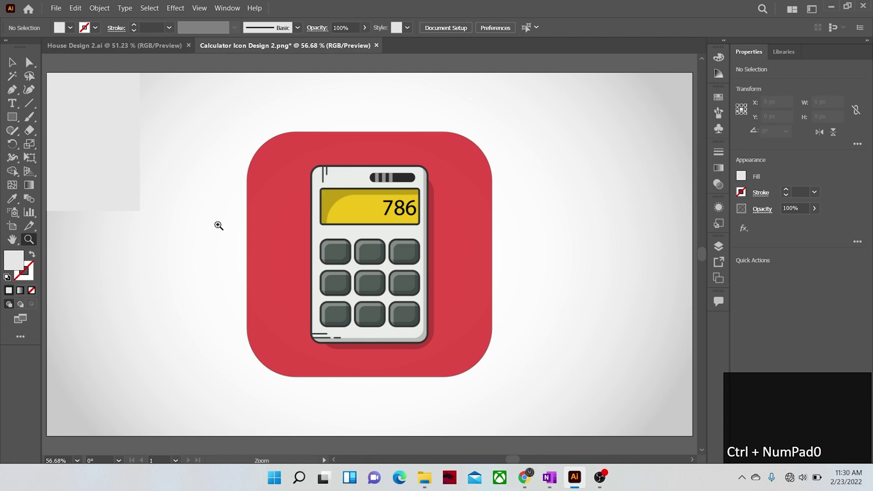
# Step: Switch back to the Selection tool
pyautogui.click(12, 63)
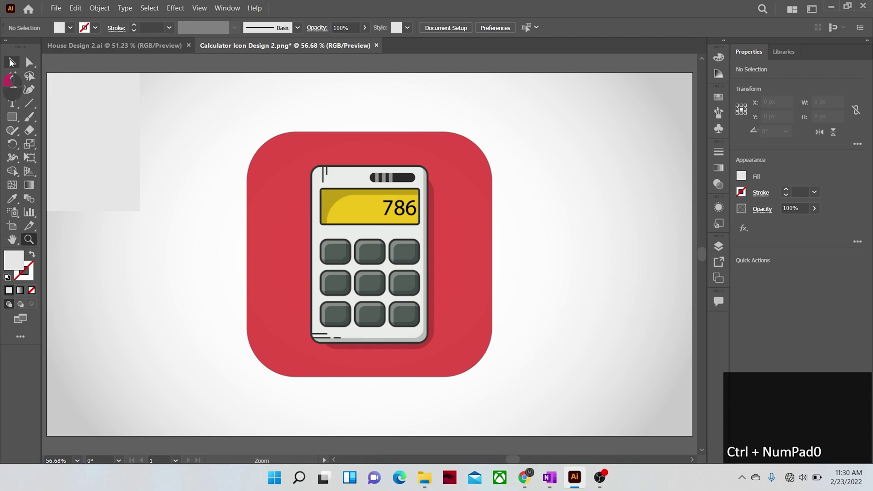